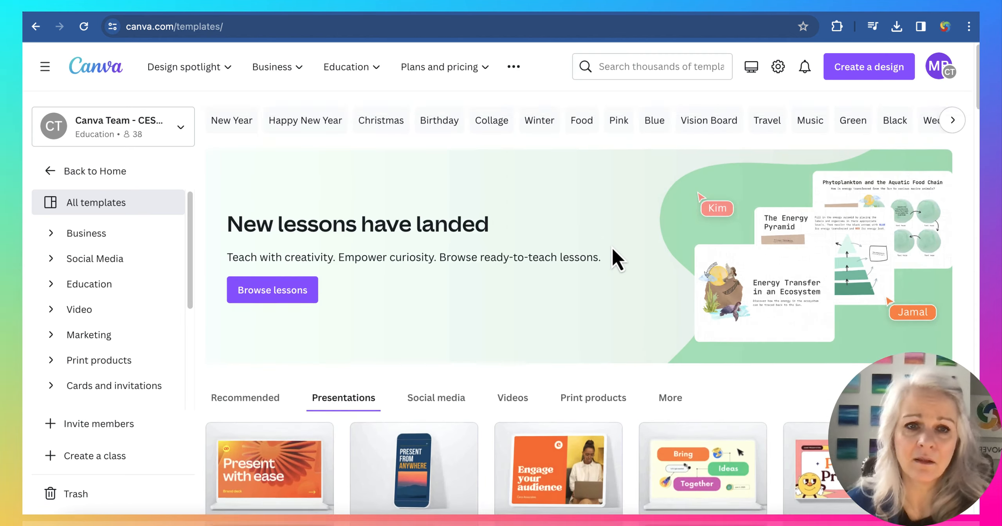
# Create a blank presentation in the 16:9 format from the presentation templates page
pyautogui.scroll(-3, 613, 247)
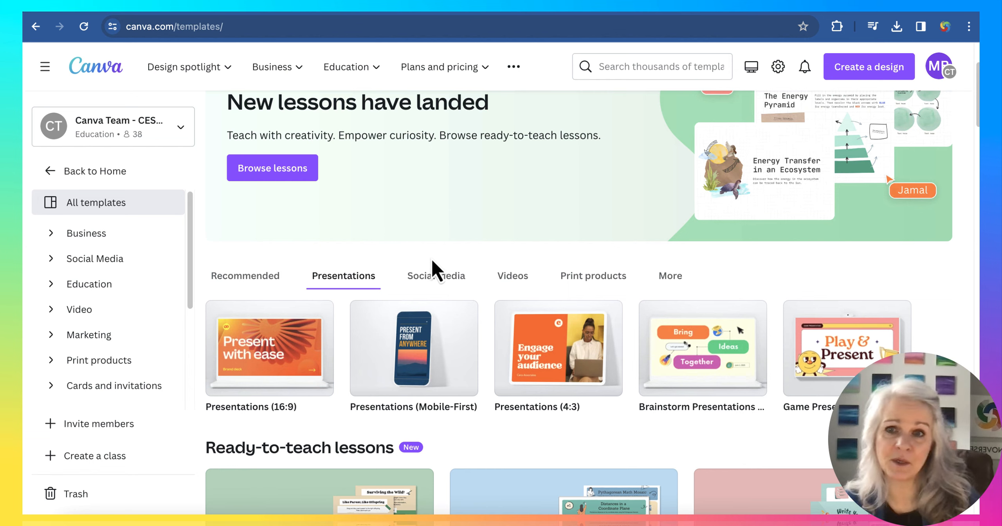
pyautogui.click(271, 358)
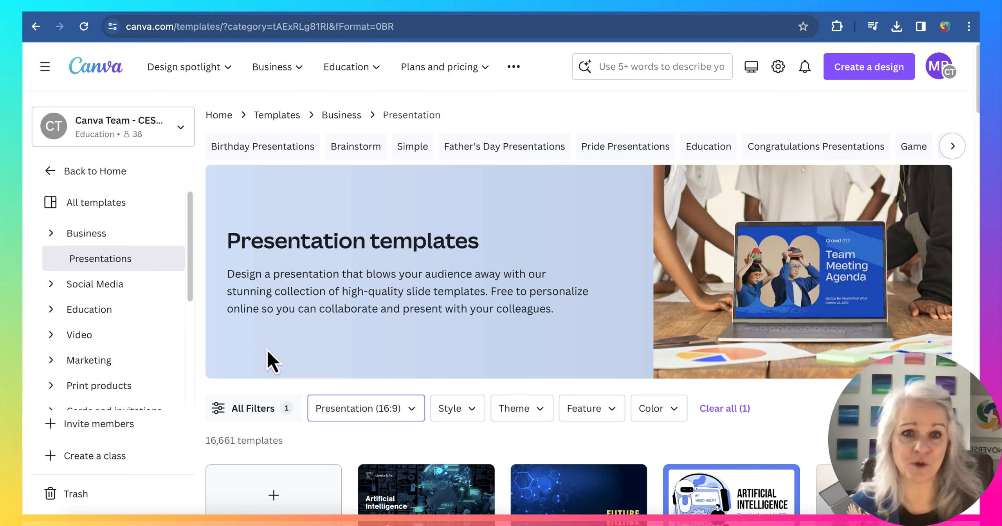
pyautogui.scroll(-2, 338, 337)
pyautogui.scroll(-1, 345, 338)
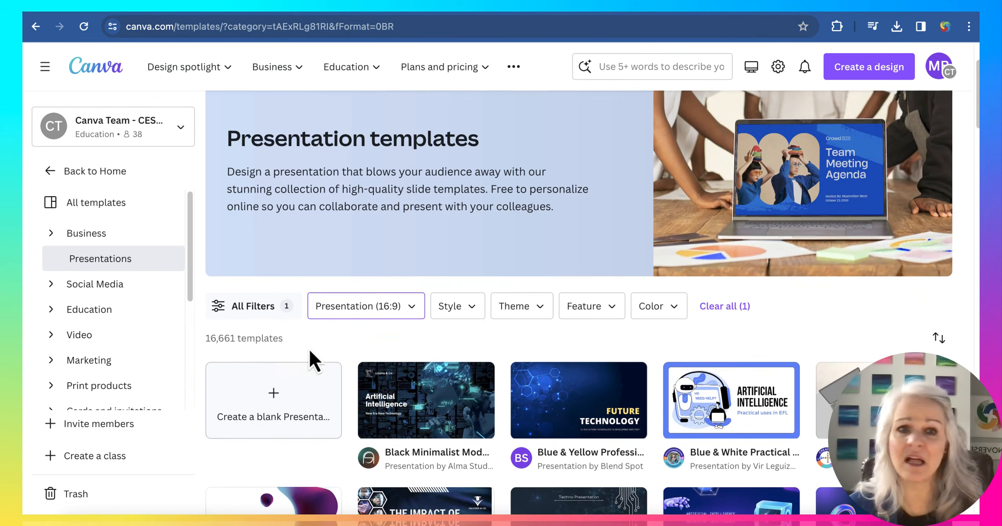
pyautogui.click(279, 400)
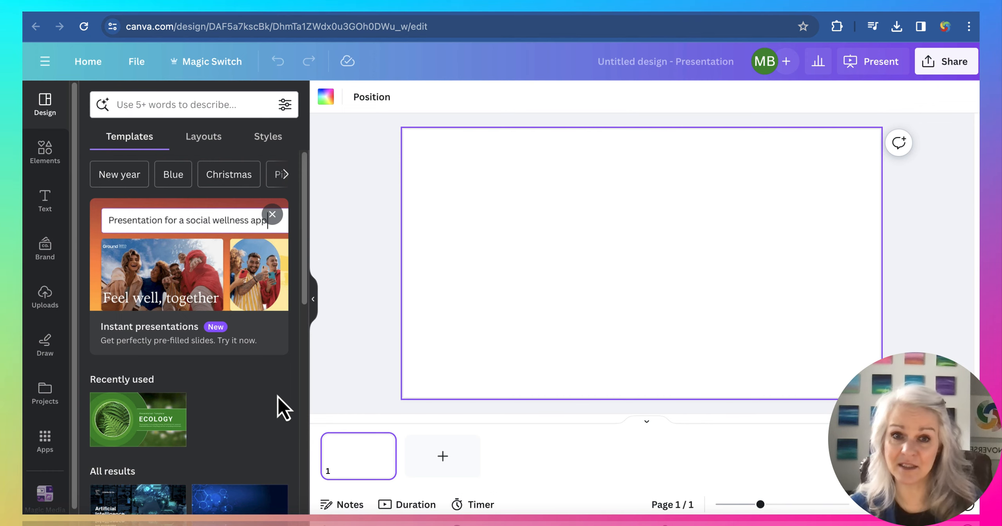
# Generate AI images from the prompt "a young man who looks like he could be ponyboy from the outsiders"
pyautogui.click(44, 156)
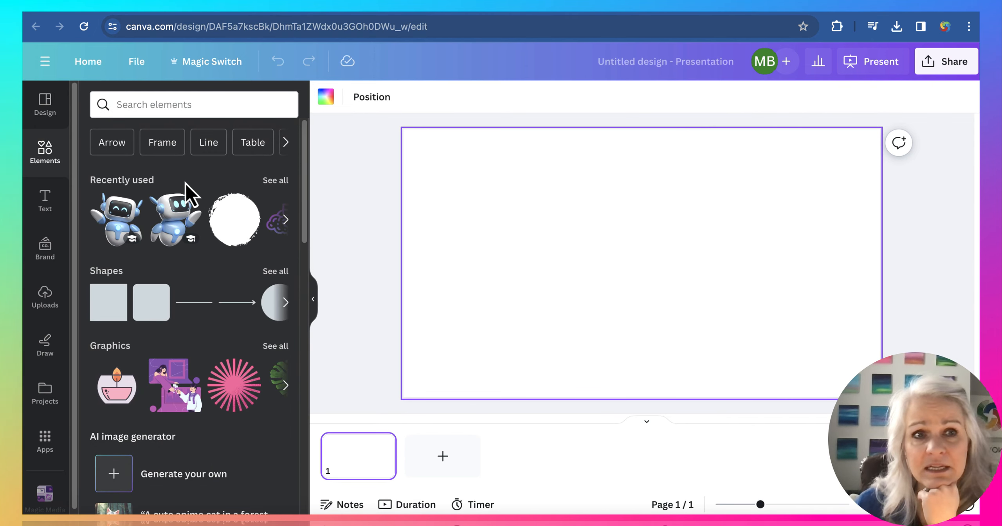
pyautogui.scroll(-1, 185, 183)
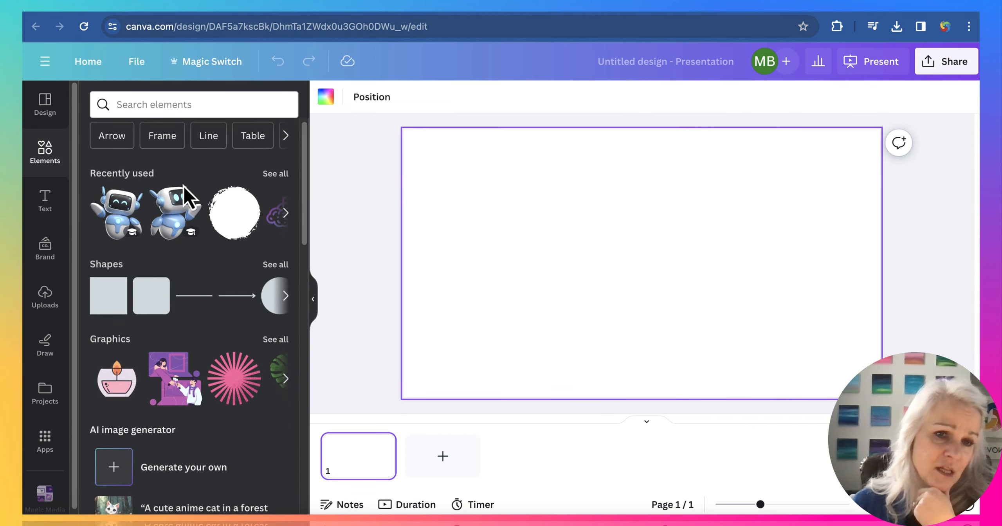
pyautogui.scroll(-2, 183, 187)
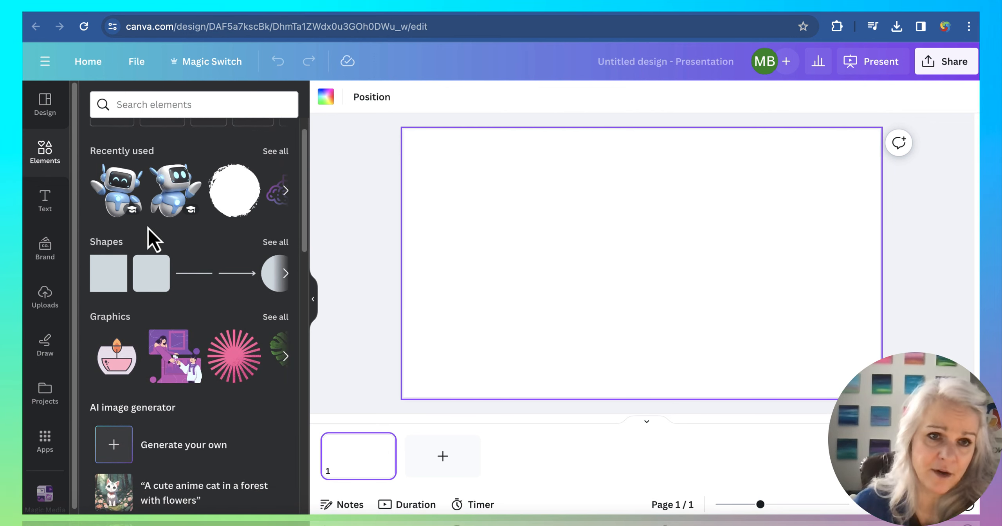
pyautogui.scroll(-2, 148, 227)
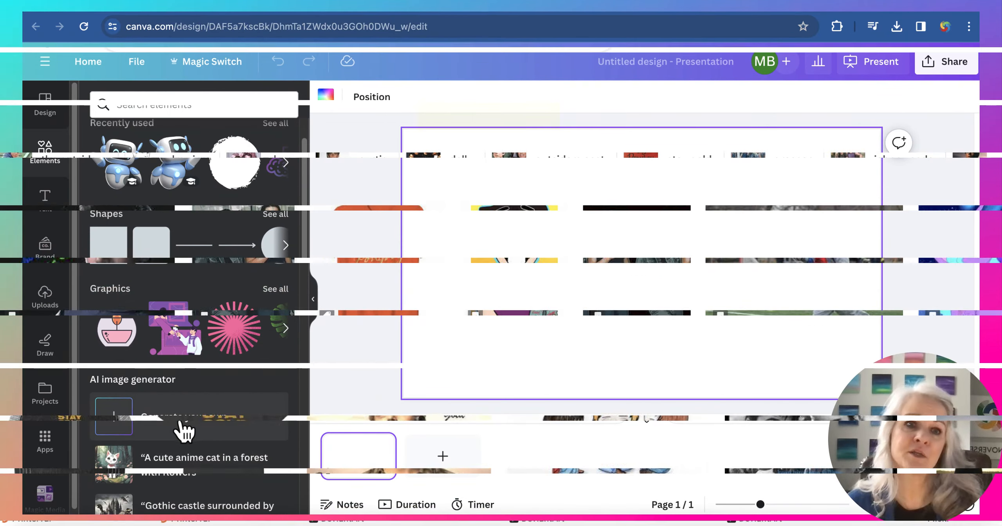
pyautogui.click(186, 421)
pyautogui.click(166, 251)
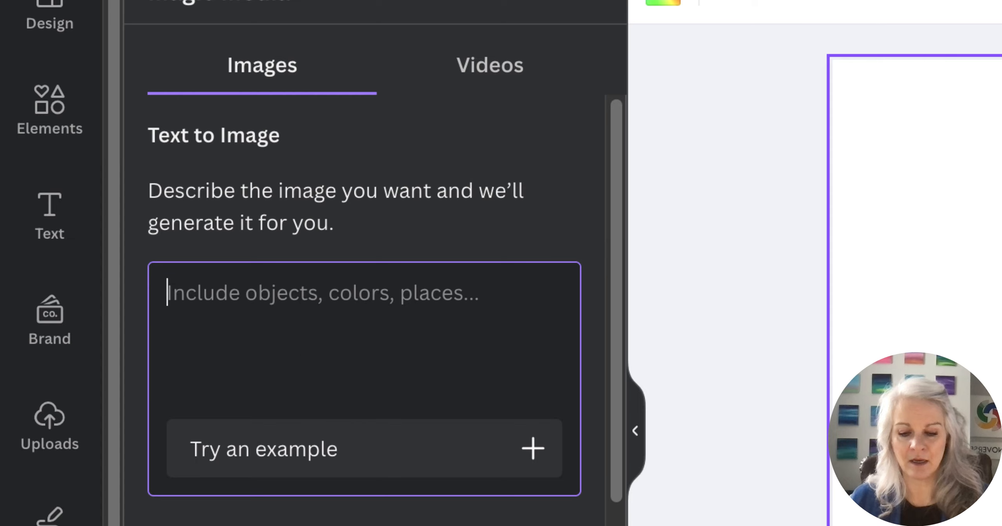
pyautogui.write('a')
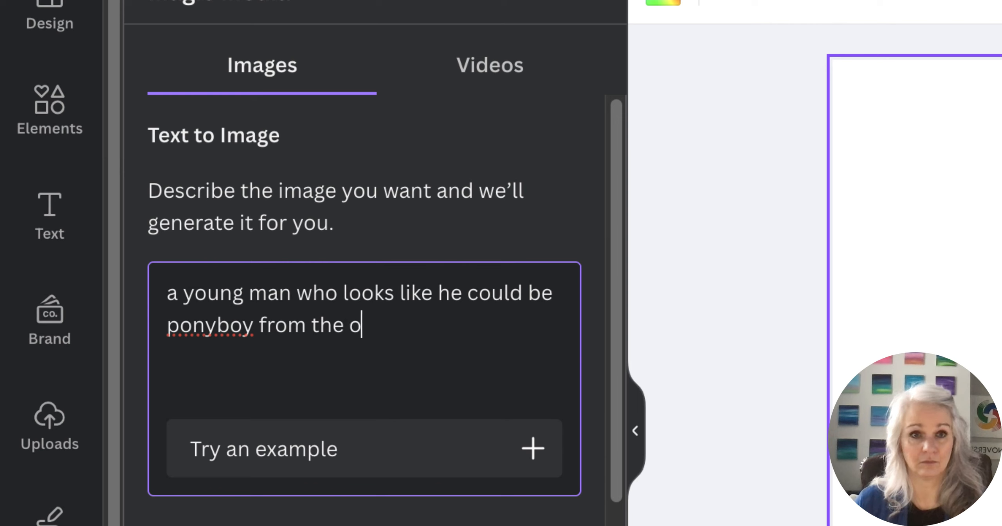
pyautogui.write('siders')
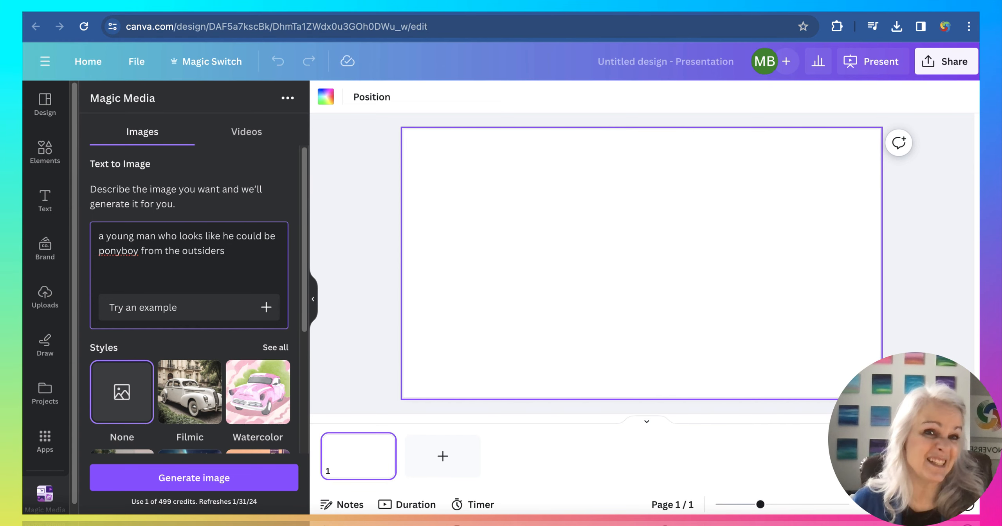
pyautogui.press('Return')
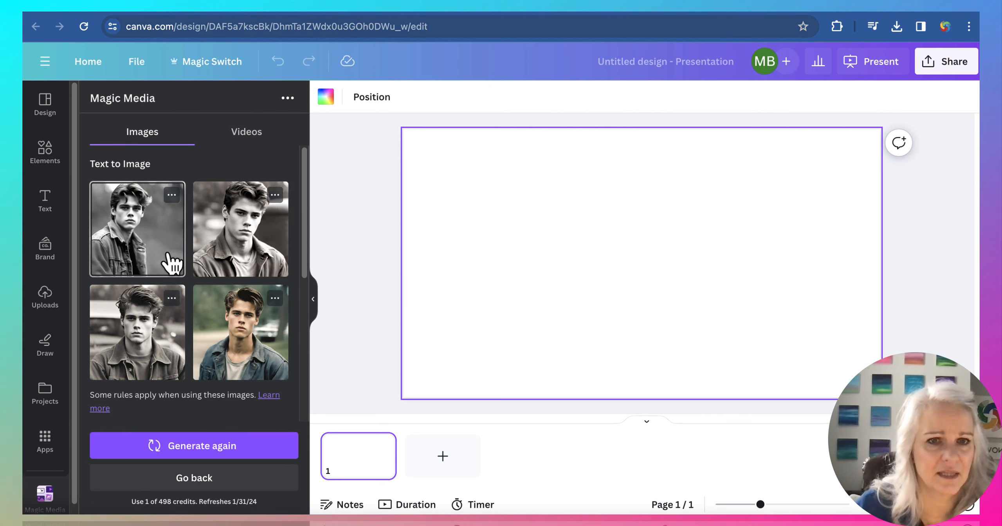
# Add the generated colour portrait of the young man to the slide, enlarged and placed on the slide's right half
pyautogui.click(246, 348)
pyautogui.moveTo(619, 248); pyautogui.dragTo(768, 257)
pyautogui.moveTo(693, 315); pyautogui.dragTo(653, 375)
pyautogui.moveTo(741, 326); pyautogui.dragTo(742, 309)
pyautogui.click(906, 300)
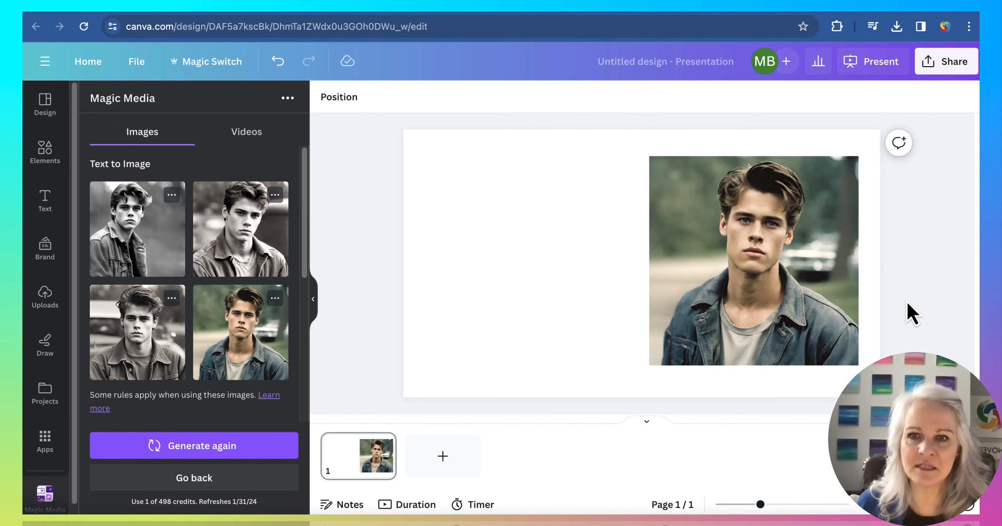
# Replace the image prompt with a description of a group of greasers who could be from the novel, and generate new images
pyautogui.scroll(-3, 219, 386)
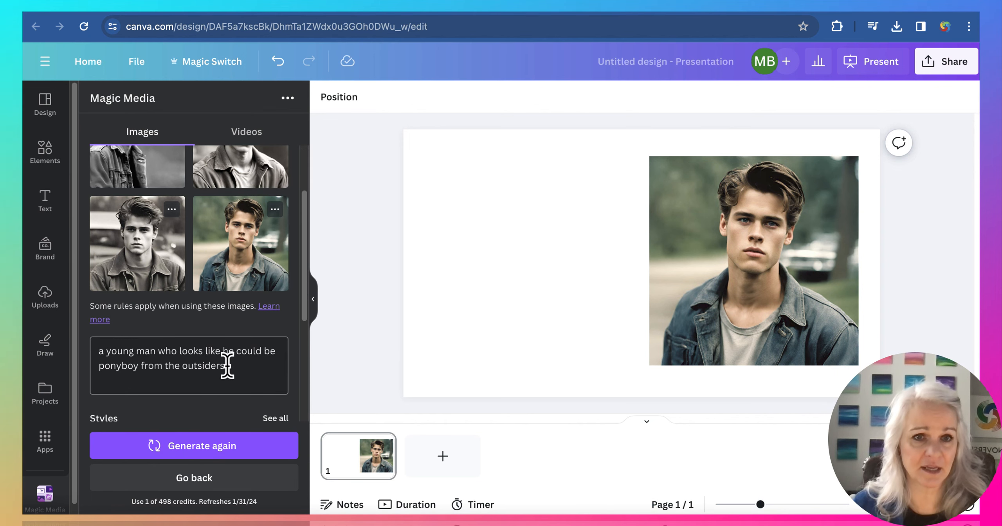
pyautogui.click(113, 366)
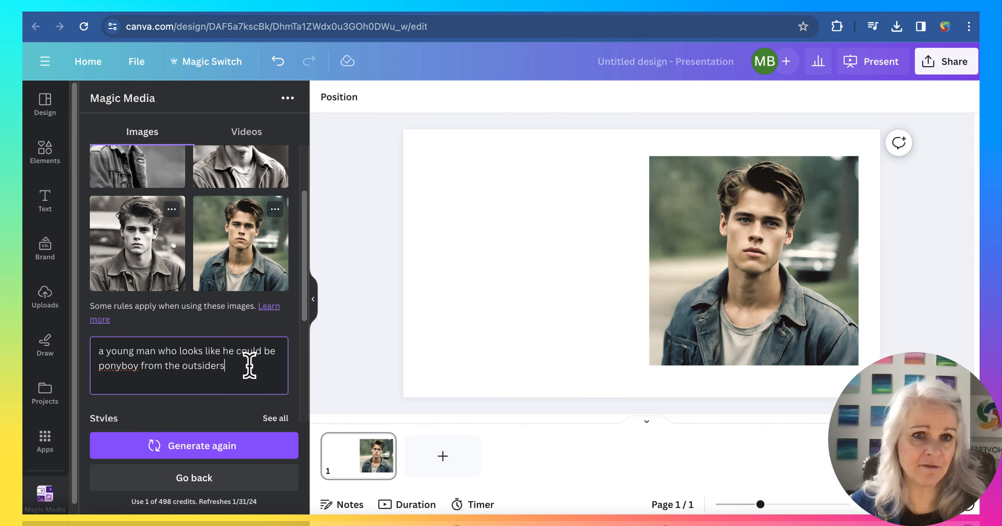
pyautogui.moveTo(247, 365); pyautogui.dragTo(42, 357)
pyautogui.write('asers')
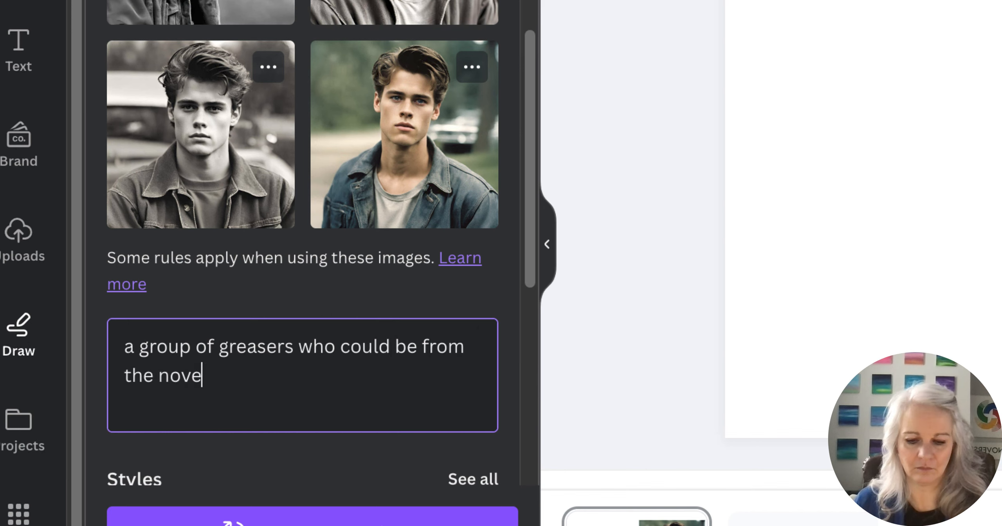
pyautogui.press('Return')
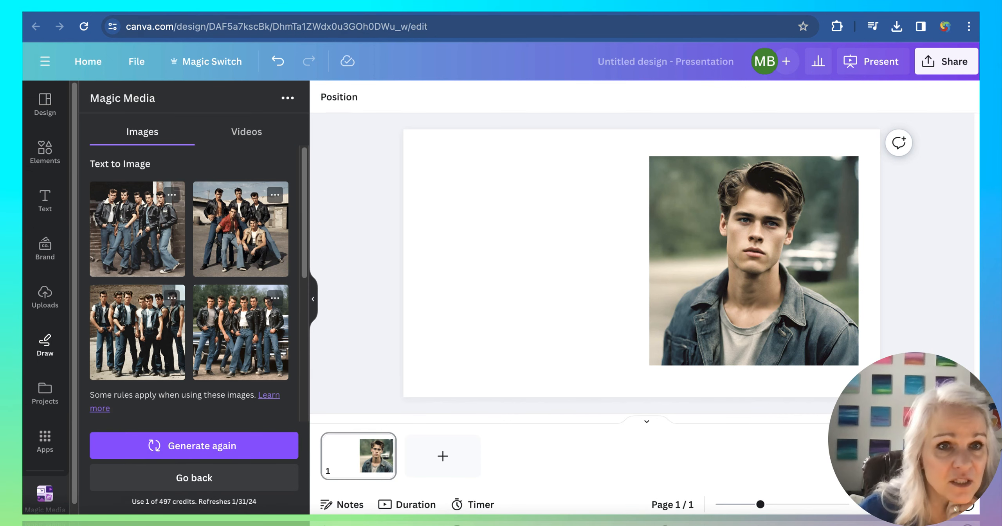
# Add the first generated greaser group image to the slide's left half, top-aligned with the portrait and enlarged to the same size
pyautogui.click(143, 242)
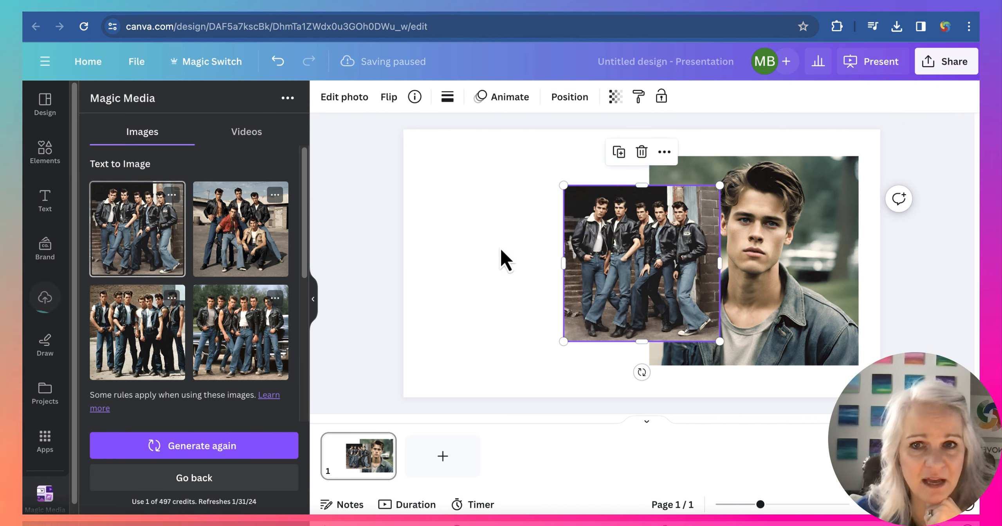
pyautogui.moveTo(586, 237); pyautogui.dragTo(468, 209)
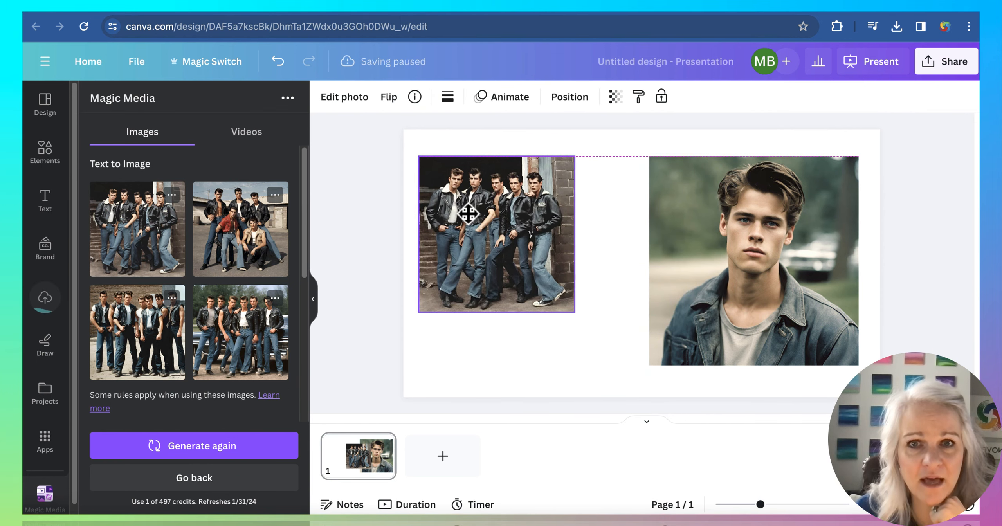
pyautogui.moveTo(575, 312); pyautogui.dragTo(628, 365)
pyautogui.click(629, 383)
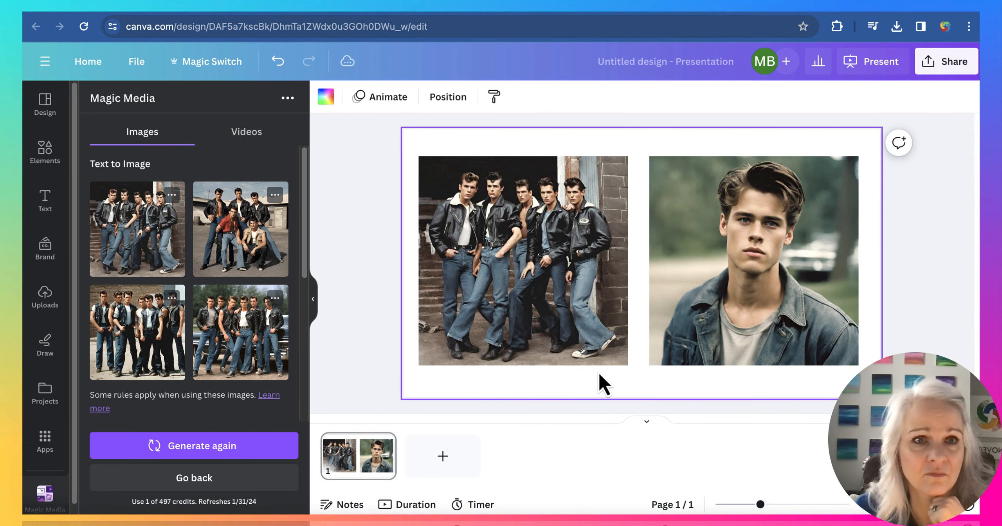
# Add a heading to the slide reading "The Outsiders"
pyautogui.click(44, 199)
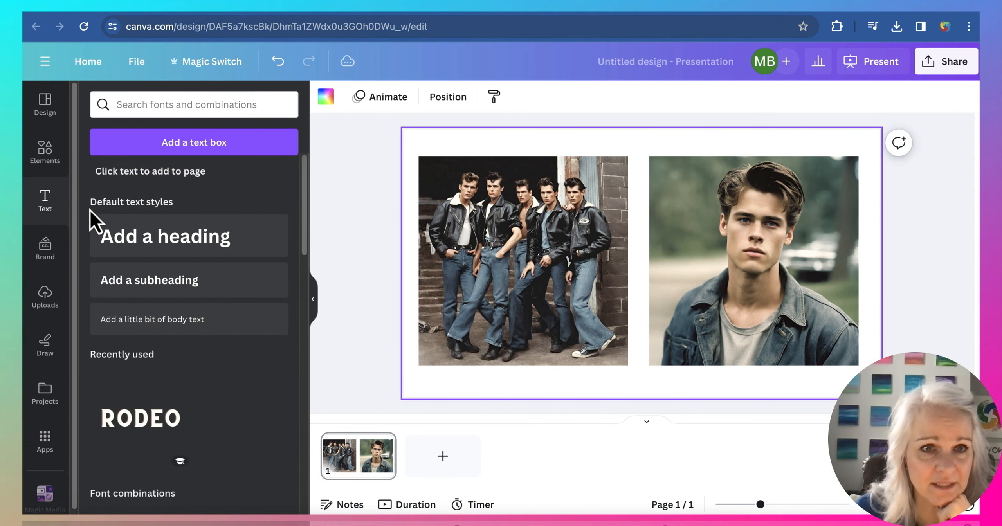
pyautogui.click(175, 244)
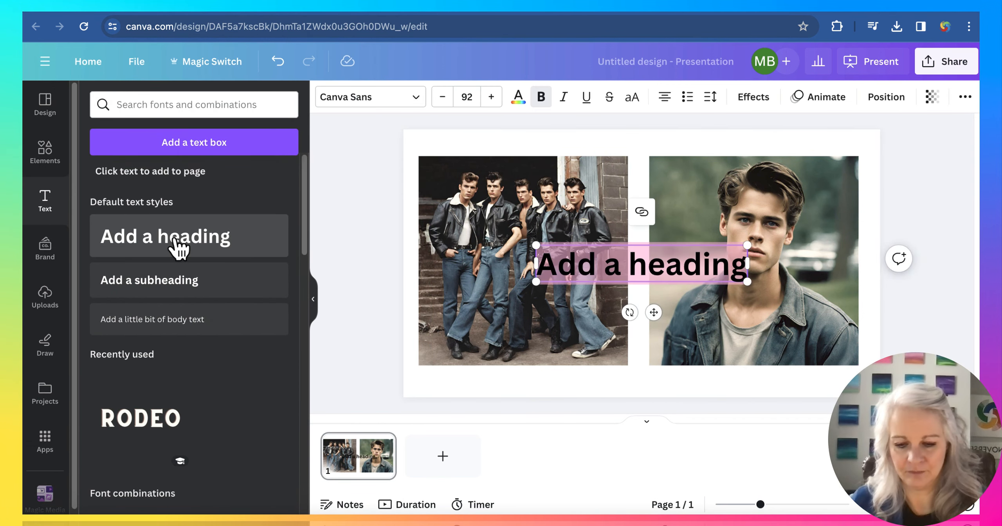
pyautogui.write('The Outsides')
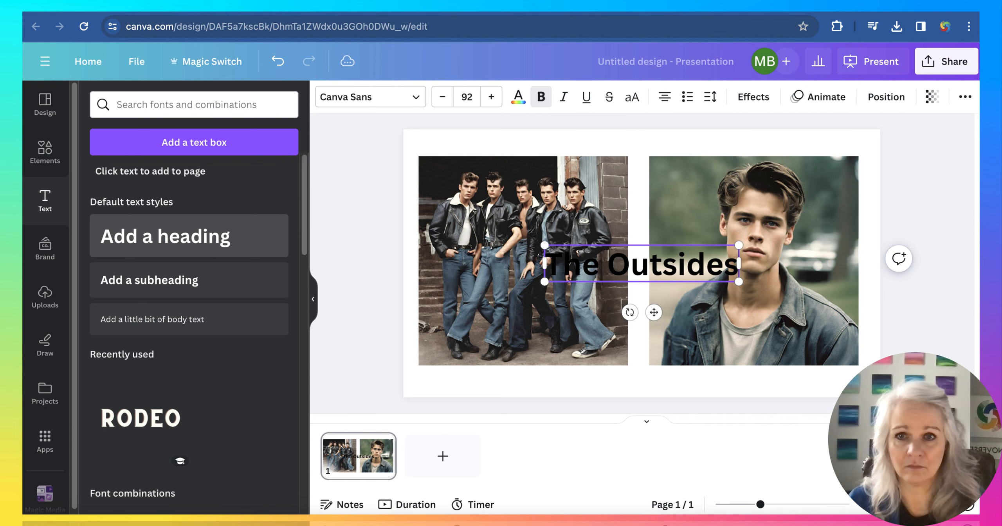
pyautogui.press('BackSpace')
pyautogui.write('rs')
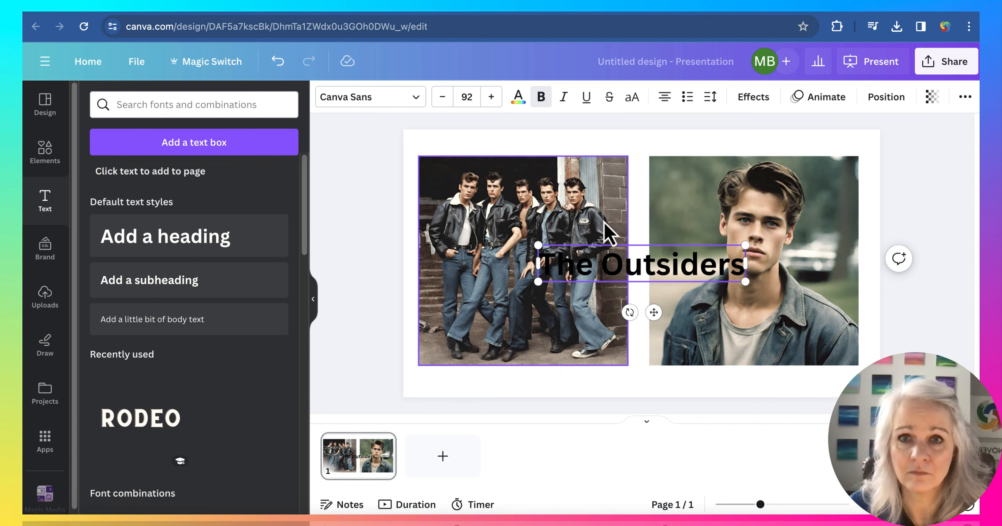
# Apply the Background text effect to the "The Outsiders" heading and colour the background light blue
pyautogui.click(644, 209)
pyautogui.click(648, 276)
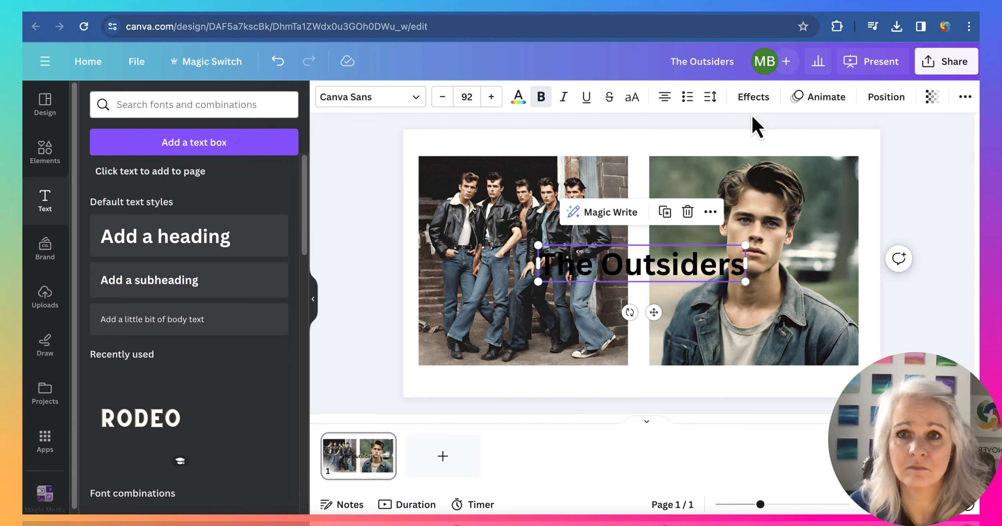
pyautogui.click(754, 98)
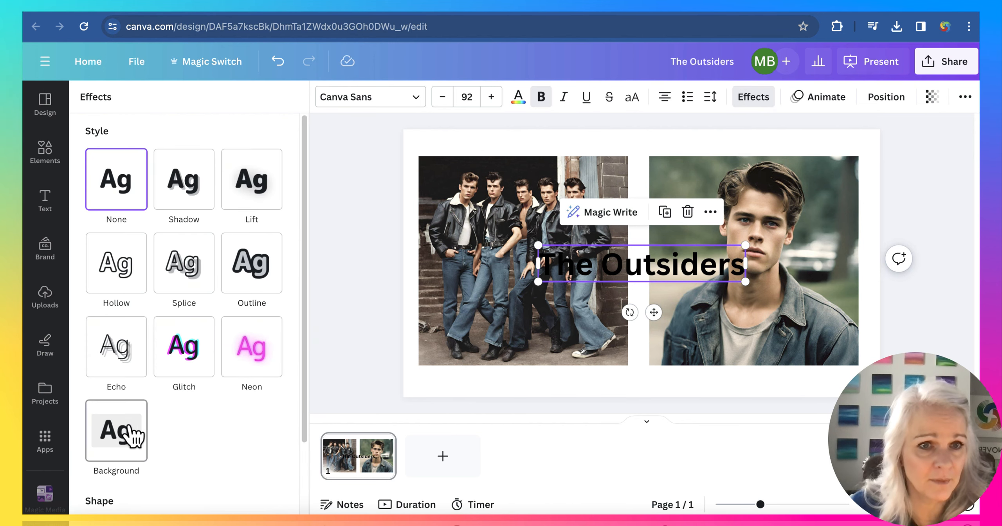
pyautogui.click(131, 431)
pyautogui.scroll(-5, 219, 423)
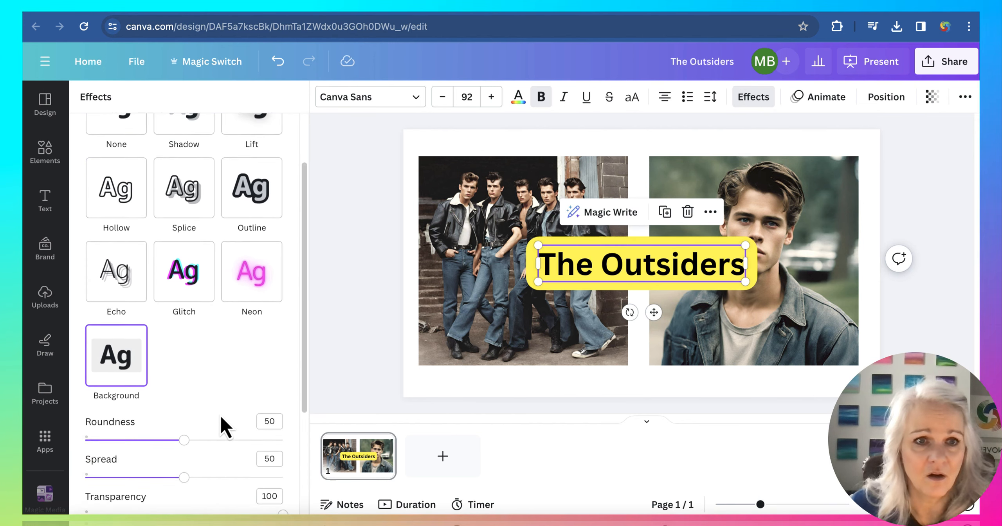
pyautogui.click(274, 435)
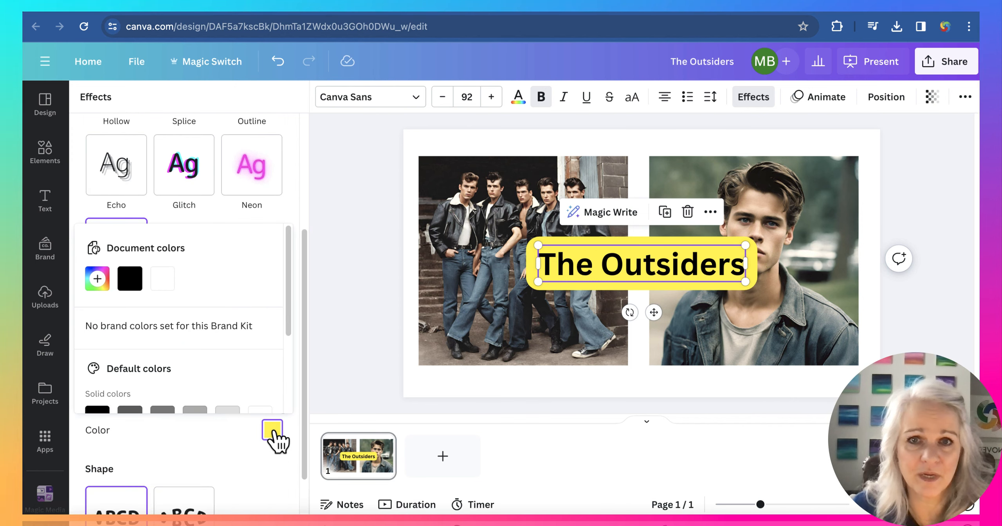
pyautogui.scroll(-3, 190, 360)
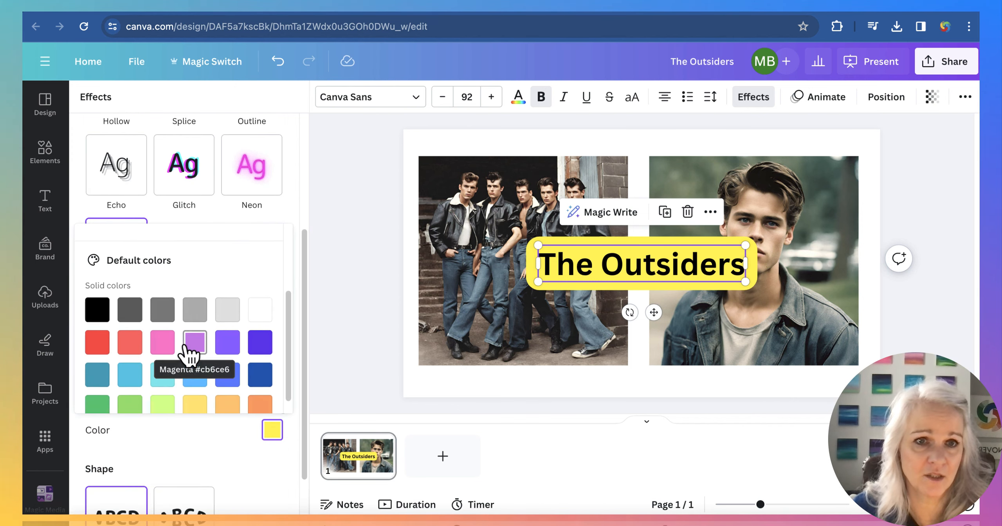
pyautogui.click(130, 358)
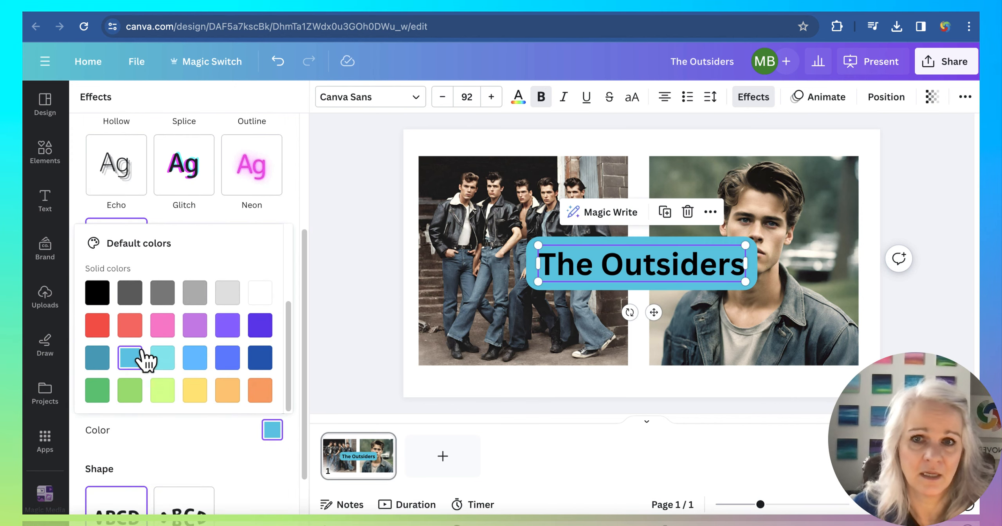
pyautogui.click(945, 308)
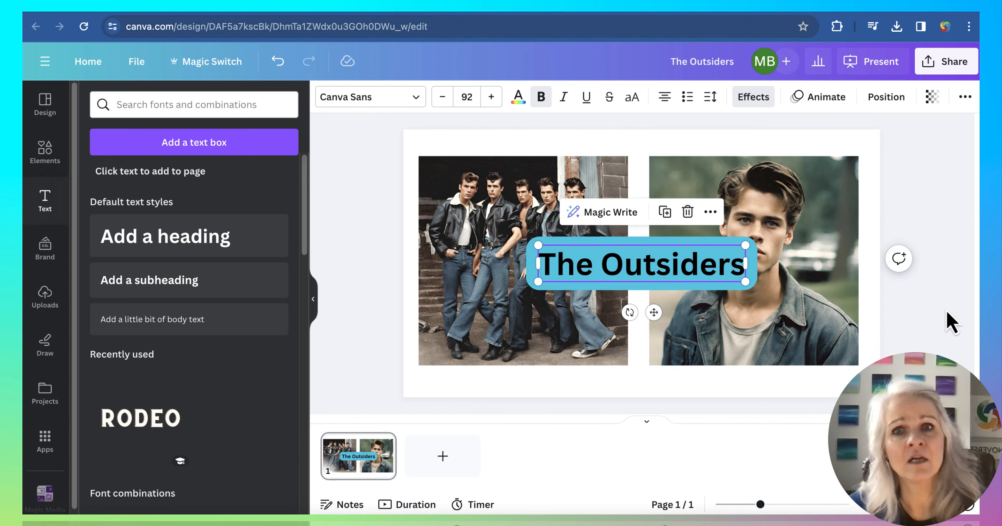
pyautogui.click(803, 401)
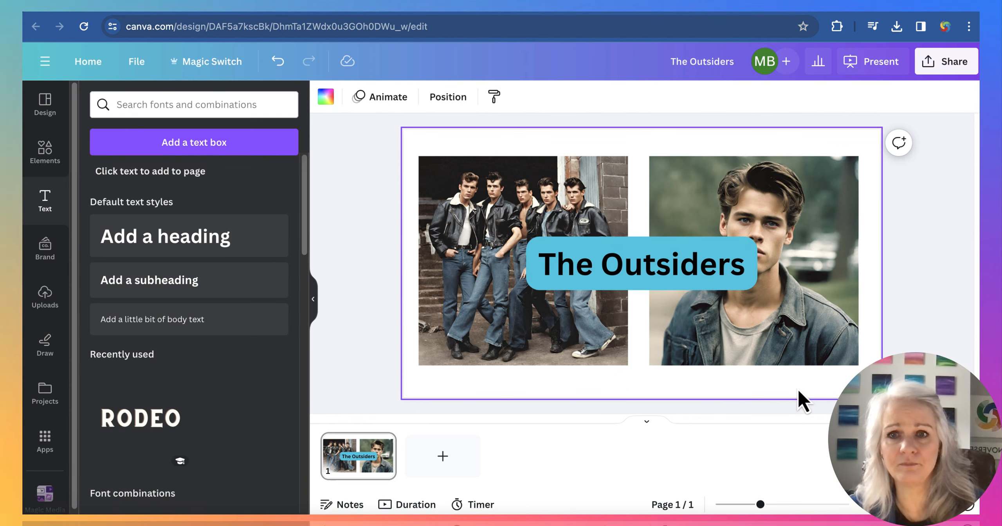
# Move the "The Outsiders" heading down over the lower edges of the two images, keeping it horizontally centred
pyautogui.click(633, 284)
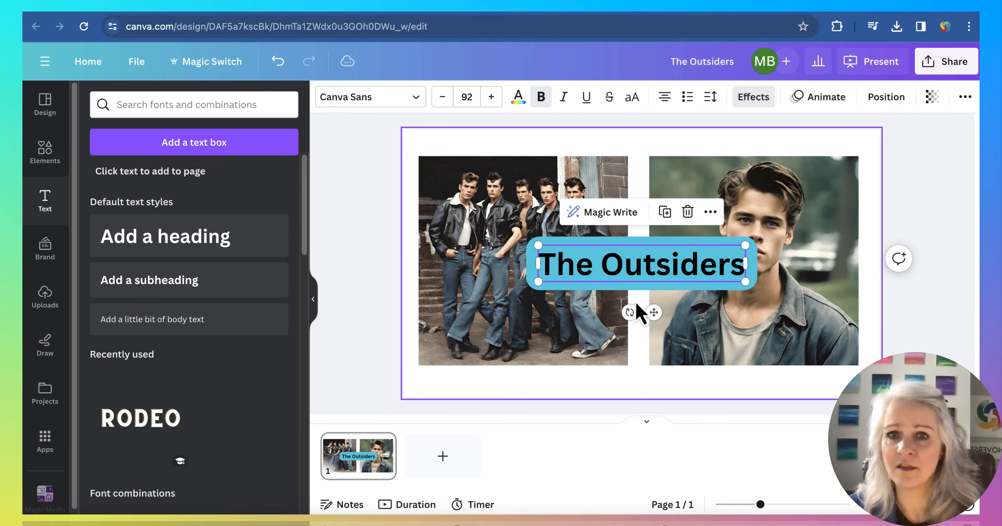
pyautogui.moveTo(654, 312); pyautogui.dragTo(655, 396)
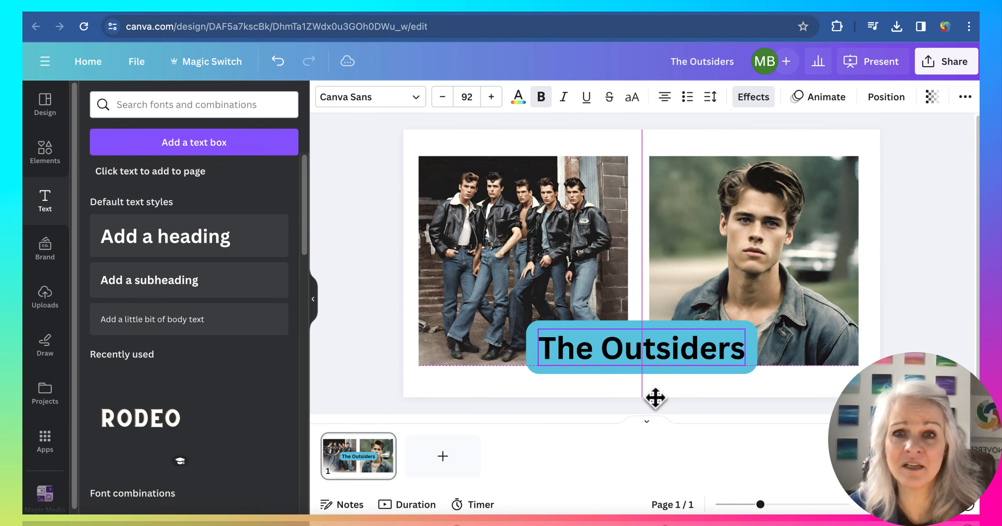
pyautogui.click(943, 276)
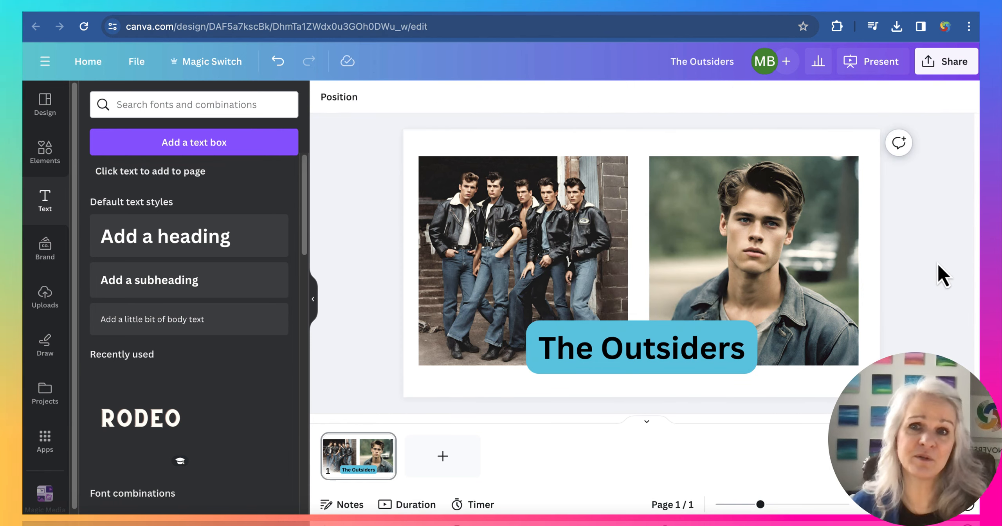